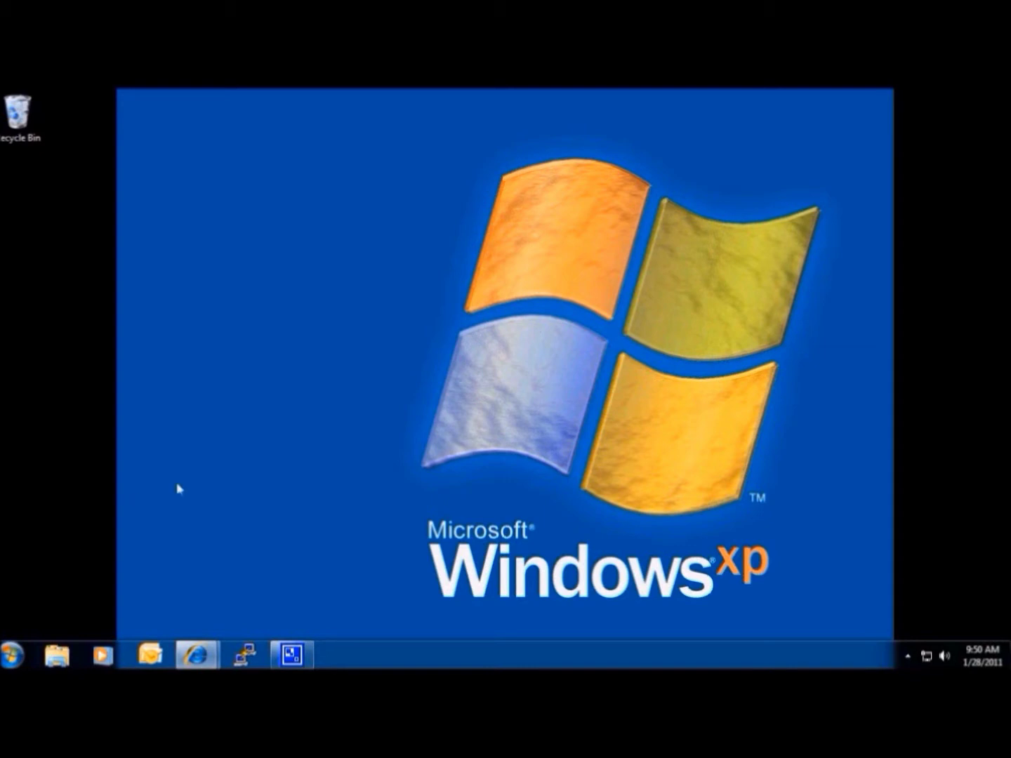
Check the computer's system properties from Computer in the Start menu, then close them
{"action": "left_click", "coordinate": [12, 655]}
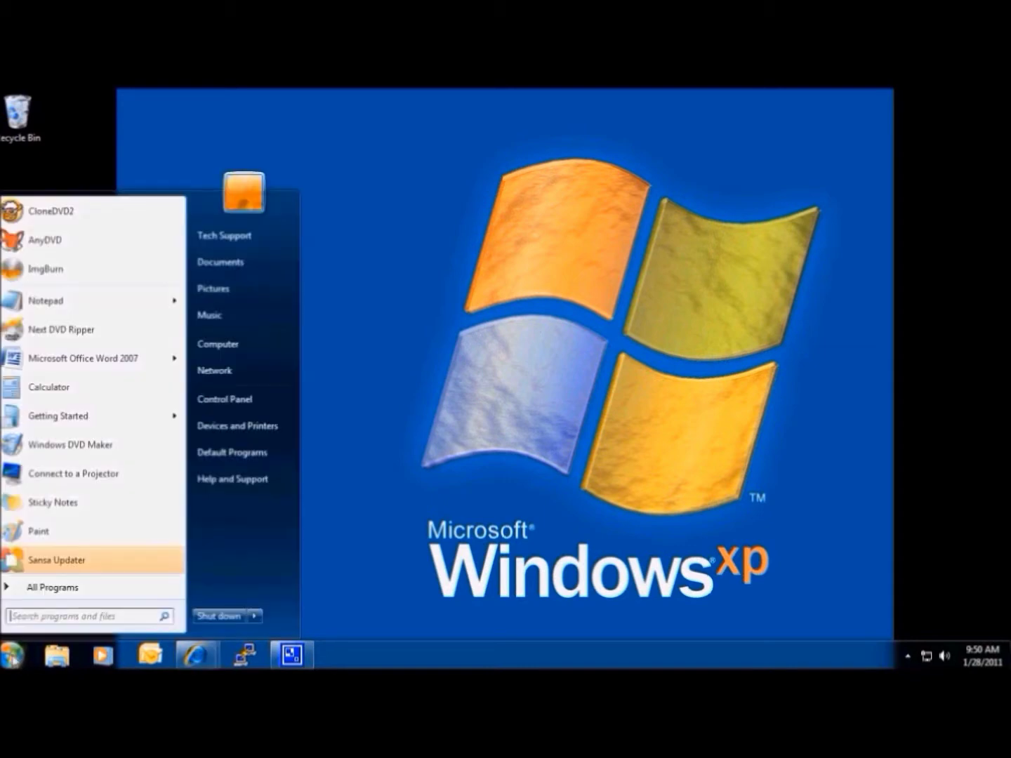
{"action": "right_click", "coordinate": [250, 345]}
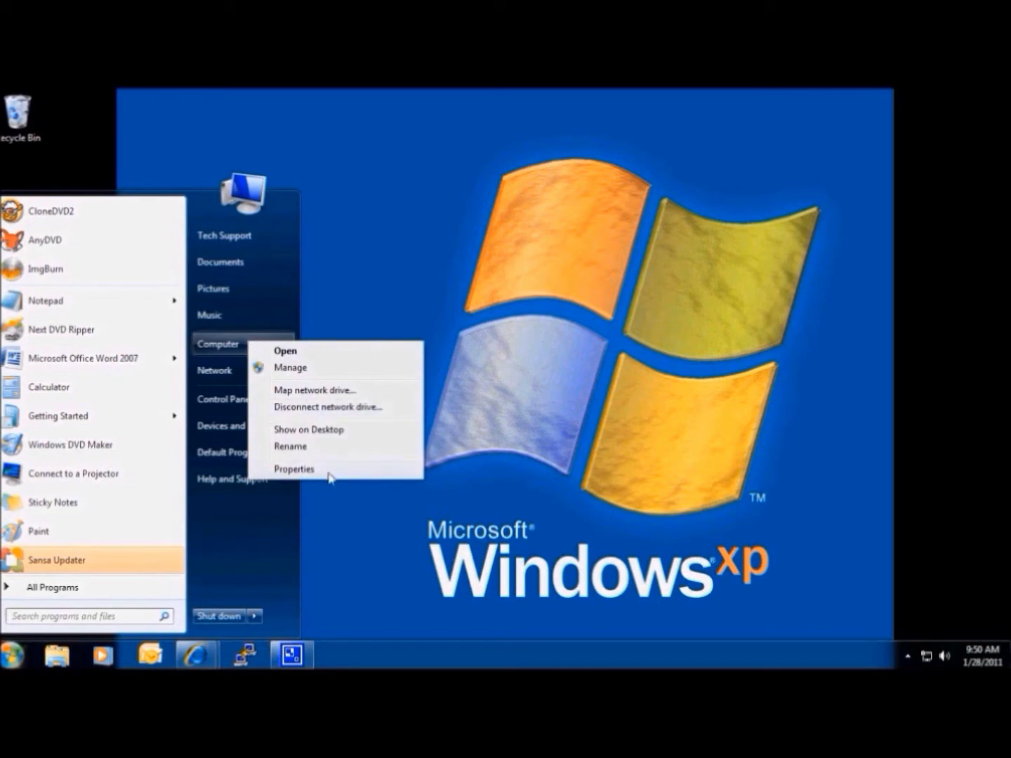
{"action": "left_click", "coordinate": [295, 469]}
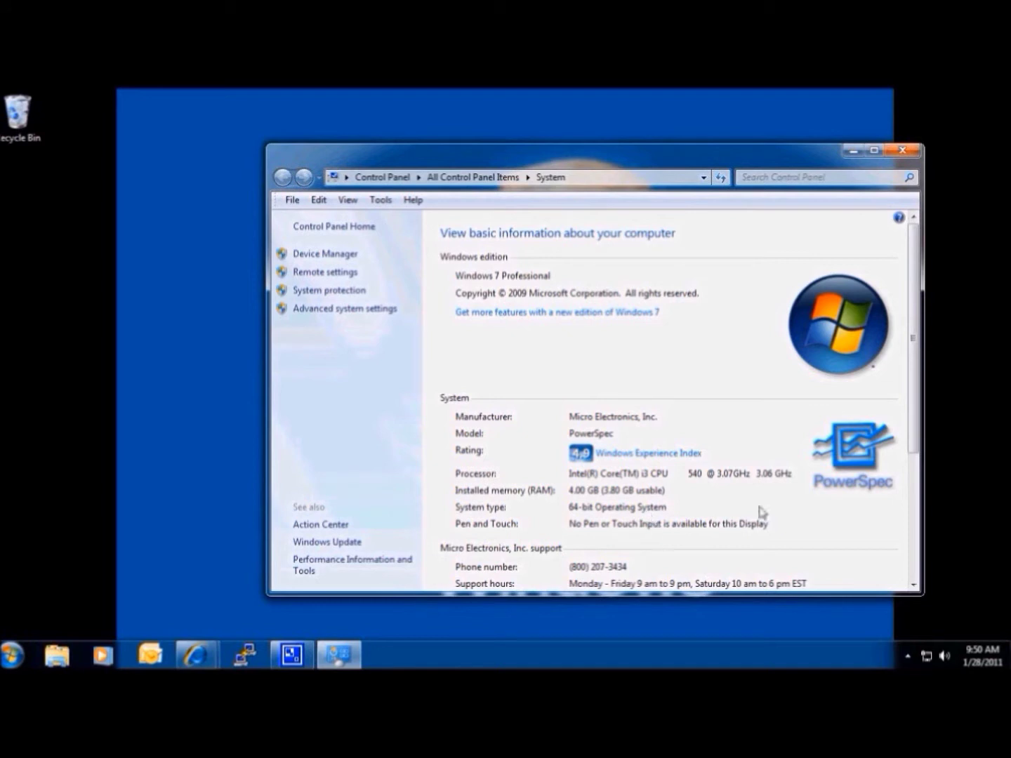
{"action": "left_click", "coordinate": [904, 150]}
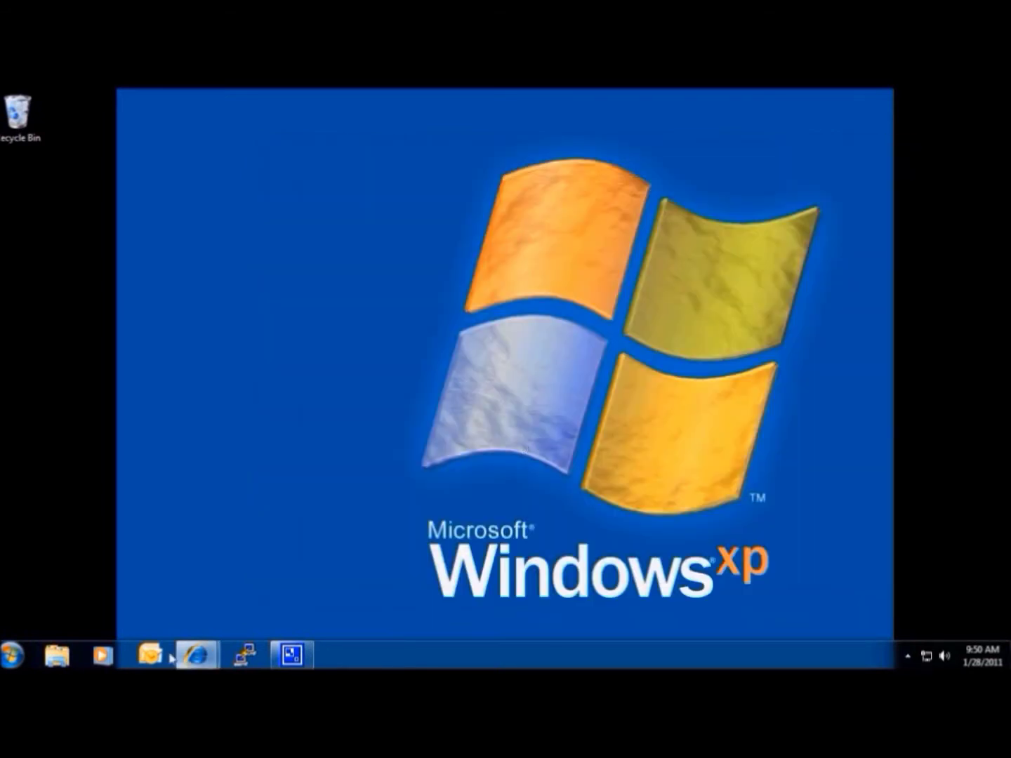
Search Google in Internet Explorer for 'windows xp mode' and open the Download Windows XP Mode result
{"action": "mouse_move", "coordinate": [195, 659]}
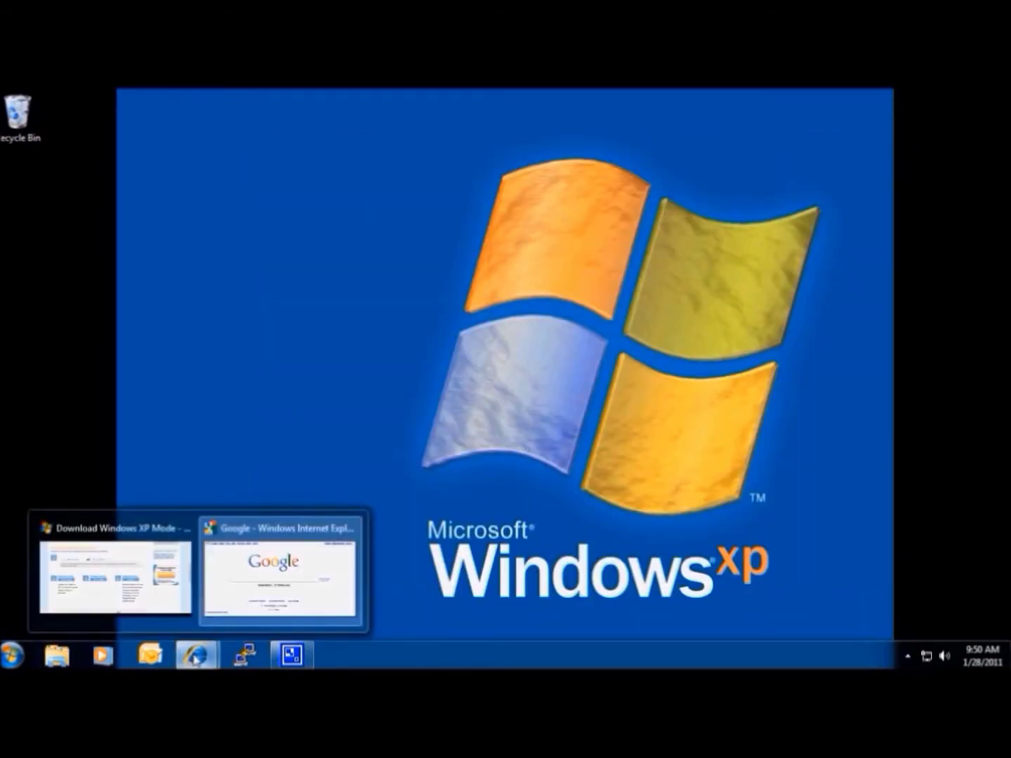
{"action": "left_click", "coordinate": [261, 582]}
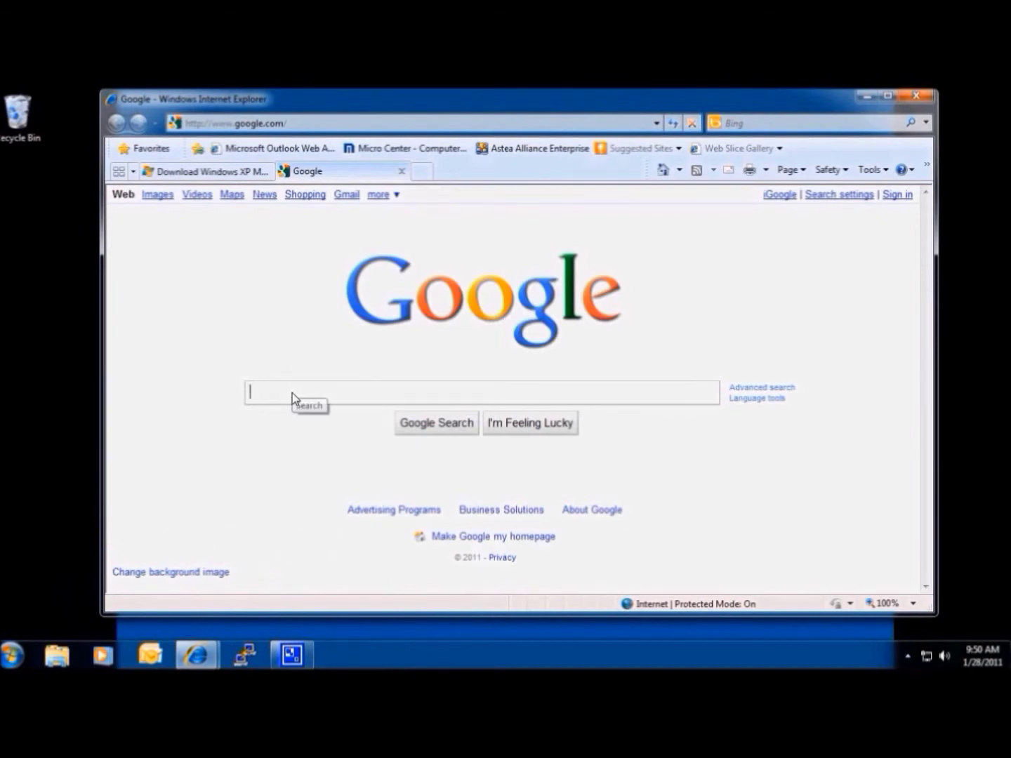
{"action": "type", "text": "win"}
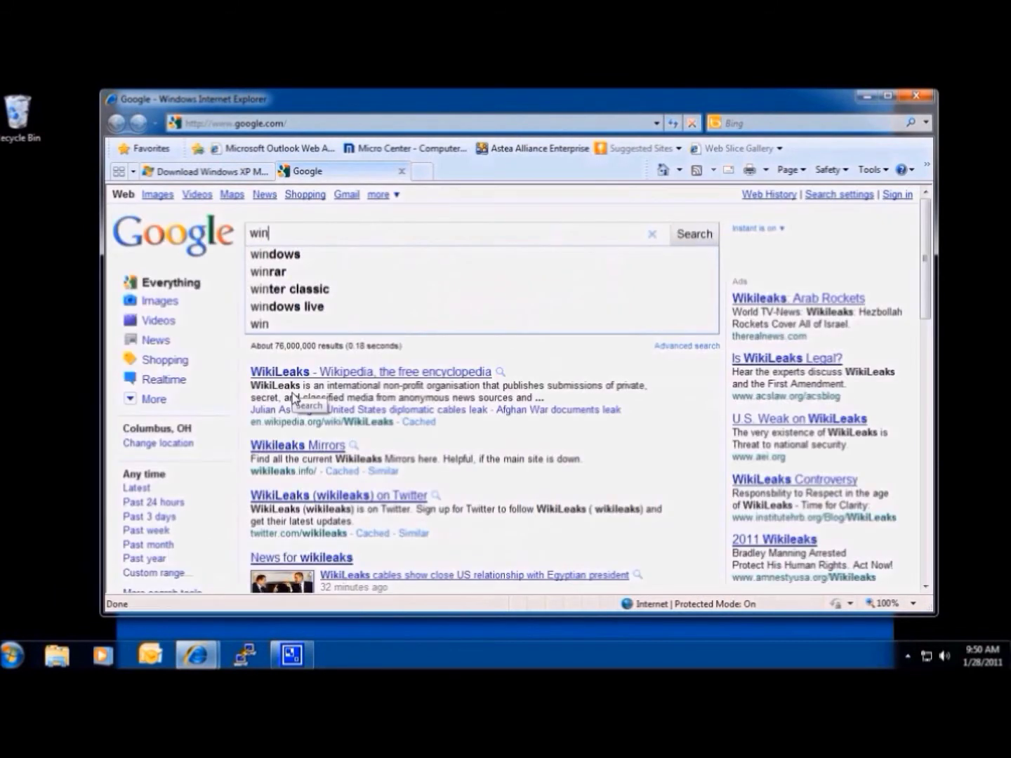
{"action": "type", "text": "dows xp"}
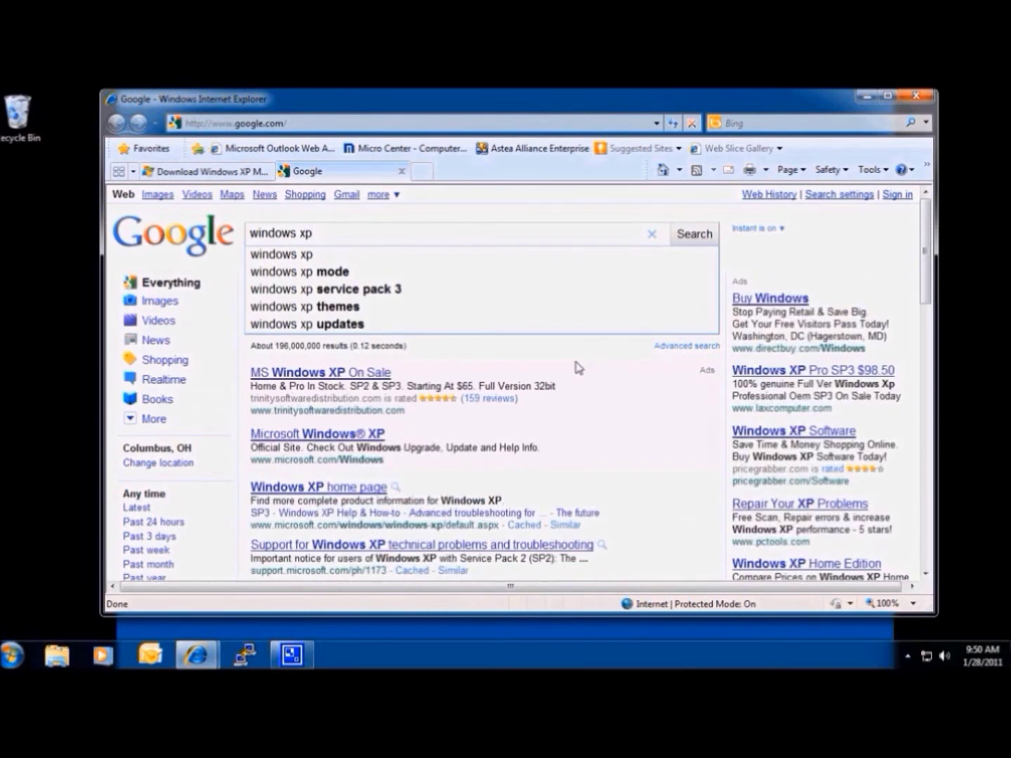
{"action": "type", "text": " mode"}
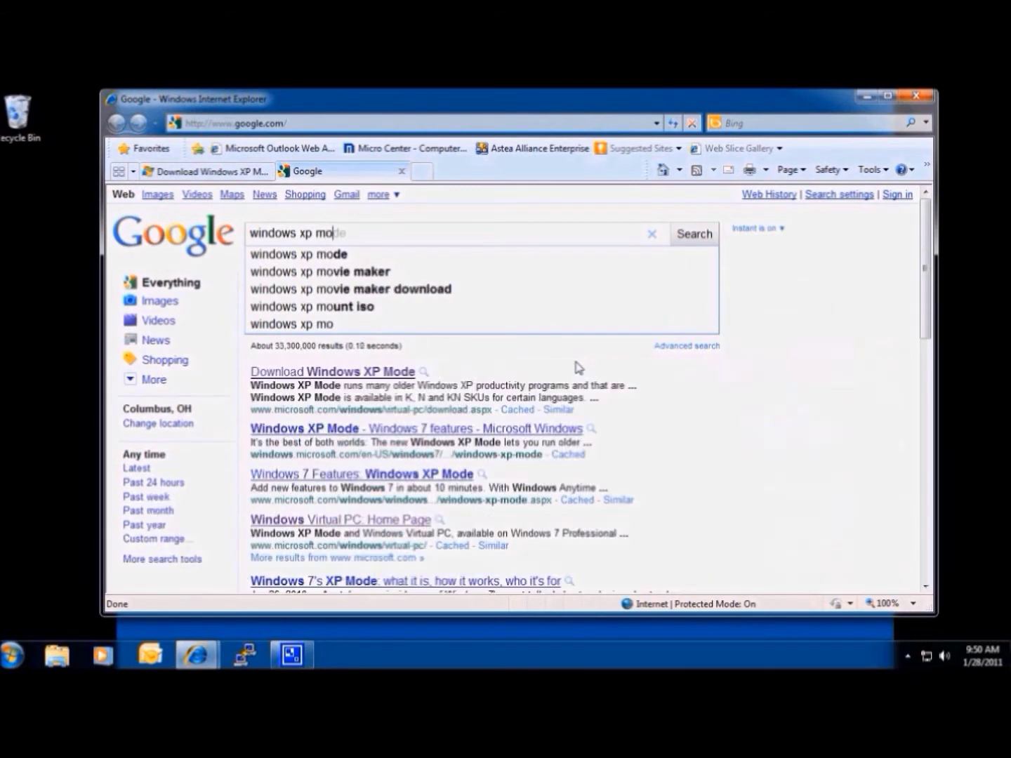
{"action": "left_click", "coordinate": [340, 375]}
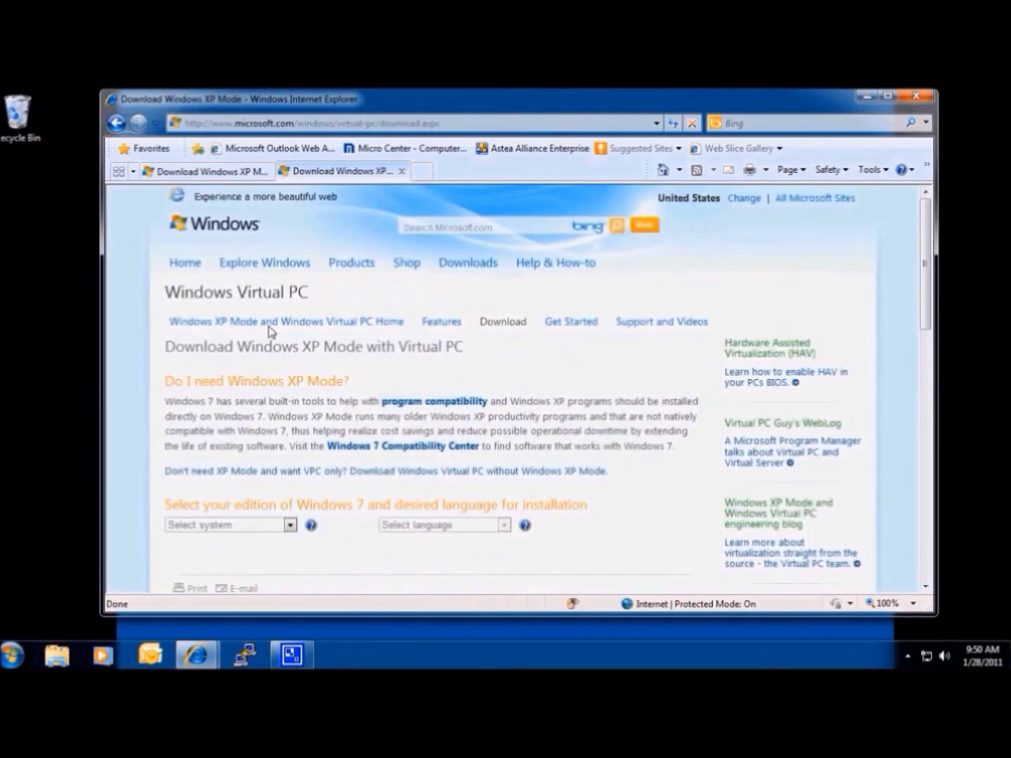
Choose Professional 64-bit as the edition and English N as the language
{"action": "scroll", "coordinate": [270, 332], "scroll_direction": "down", "scroll_amount": 3}
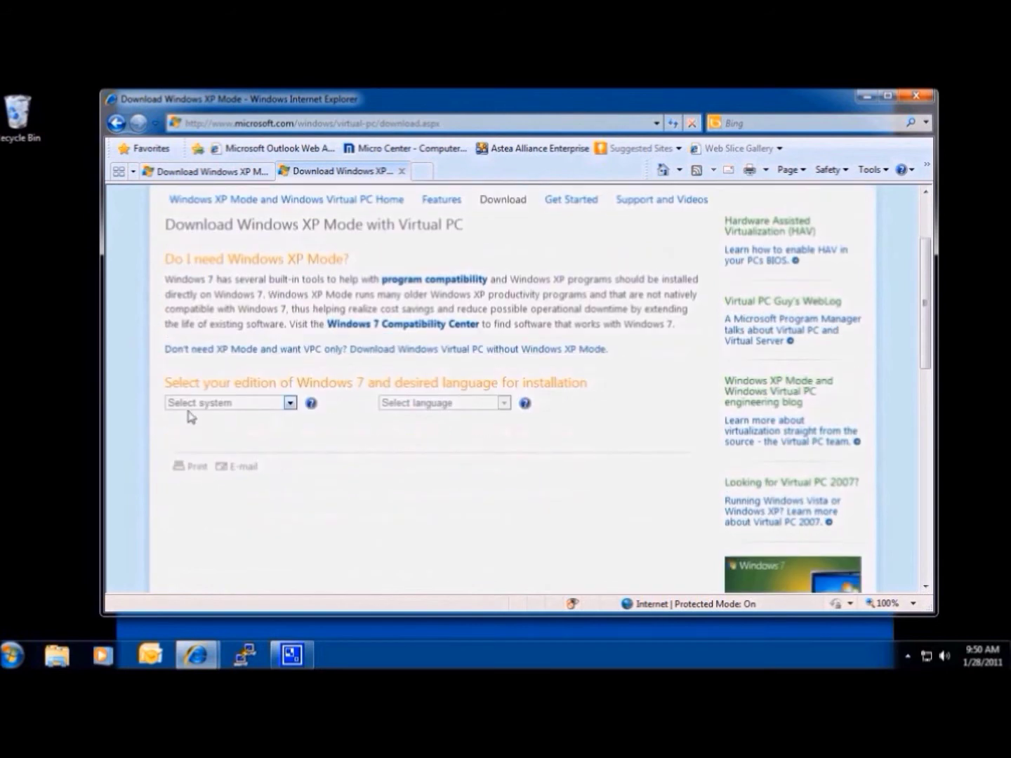
{"action": "left_click", "coordinate": [289, 405]}
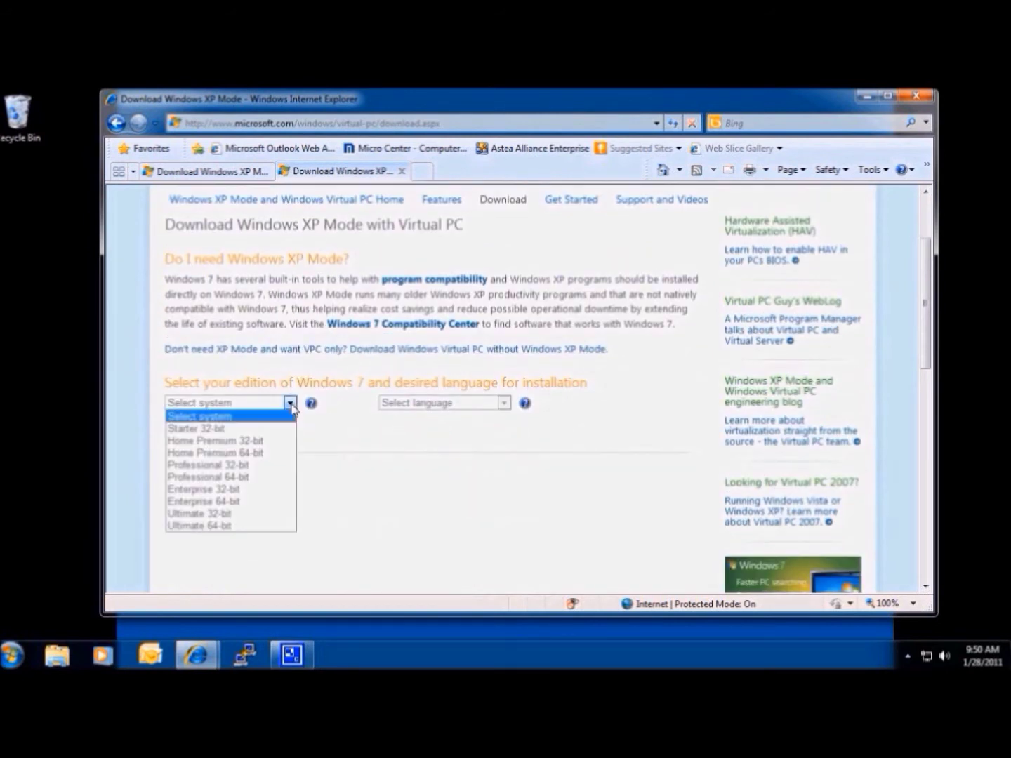
{"action": "left_click", "coordinate": [271, 477]}
{"action": "left_click", "coordinate": [503, 404]}
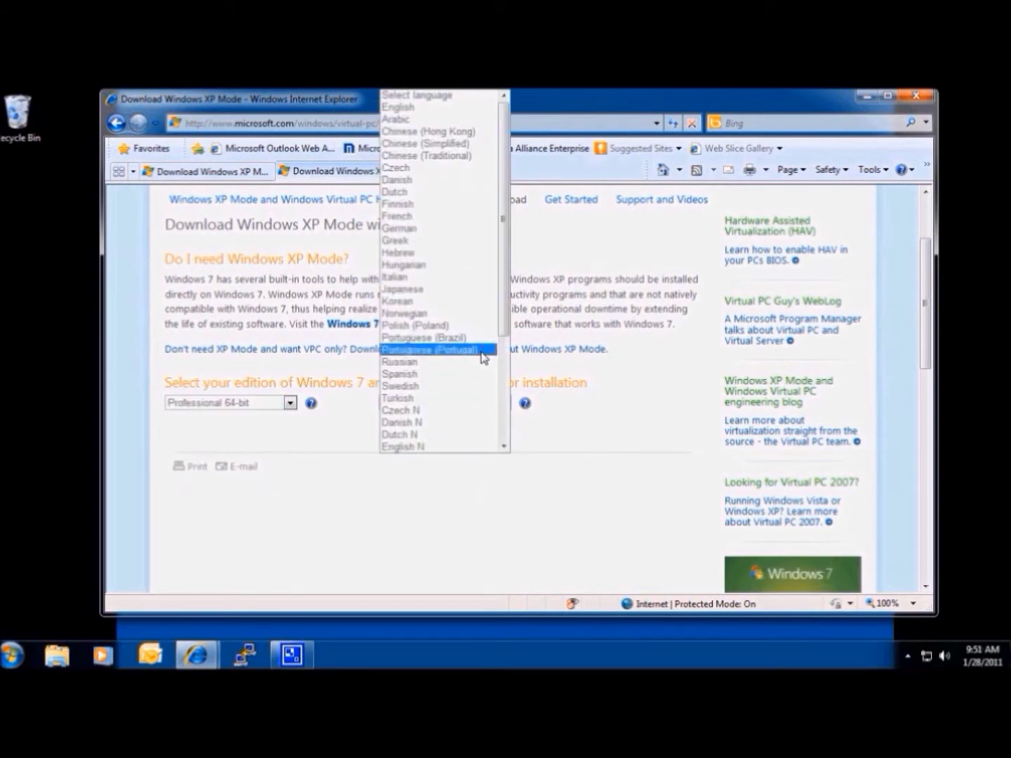
{"action": "scroll", "coordinate": [477, 347], "scroll_direction": "down", "scroll_amount": 2}
{"action": "scroll", "coordinate": [477, 346], "scroll_direction": "down", "scroll_amount": 2}
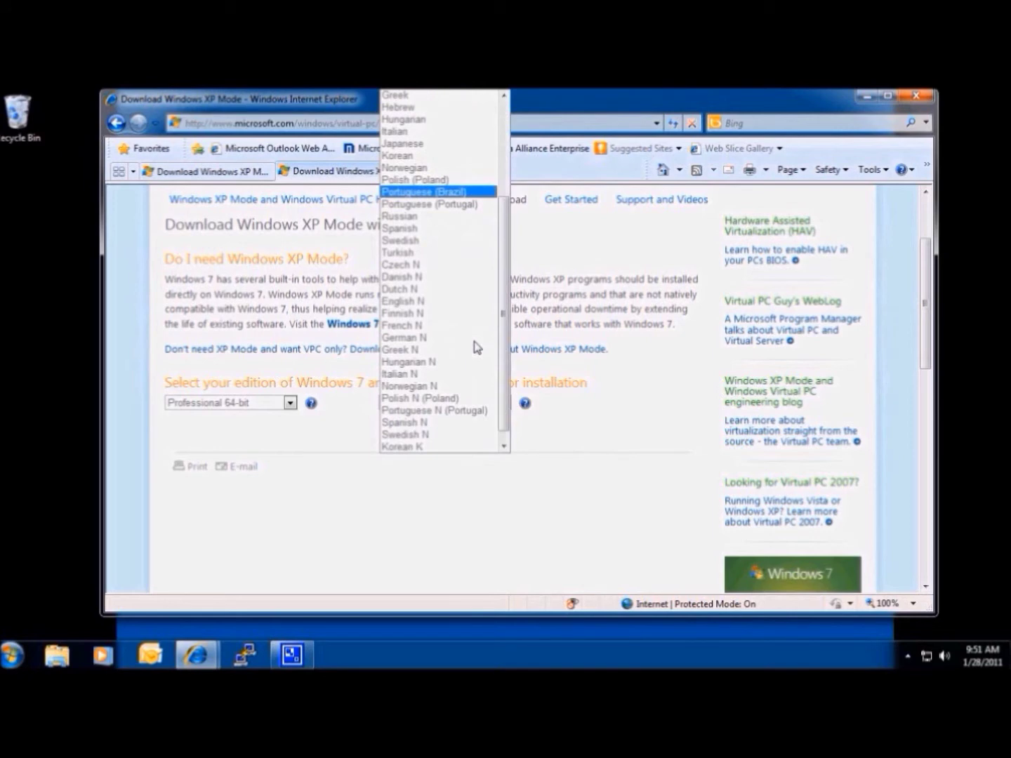
{"action": "scroll", "coordinate": [477, 347], "scroll_direction": "down", "scroll_amount": 1}
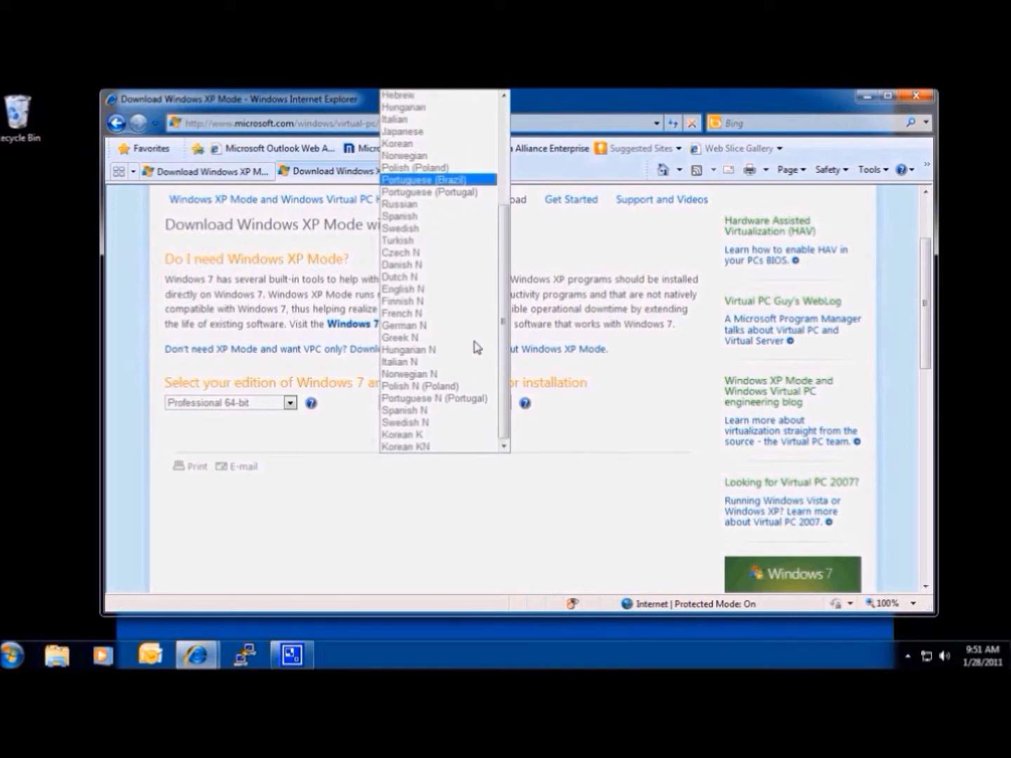
{"action": "left_click", "coordinate": [423, 289]}
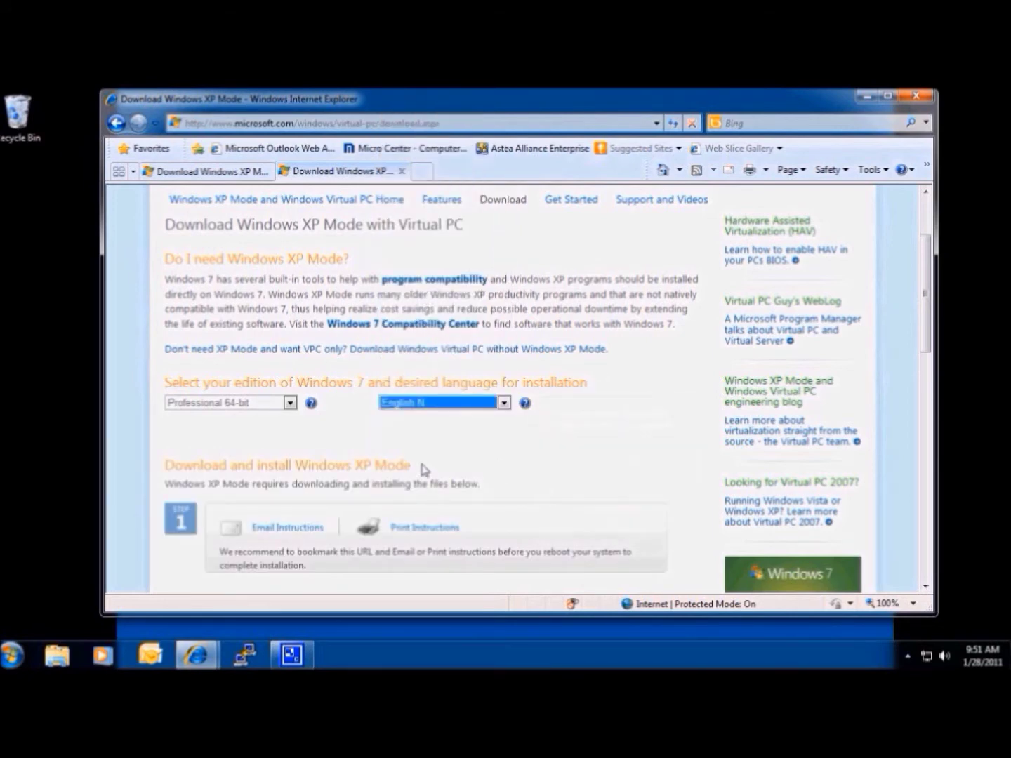
{"action": "scroll", "coordinate": [422, 467], "scroll_direction": "down", "scroll_amount": 3}
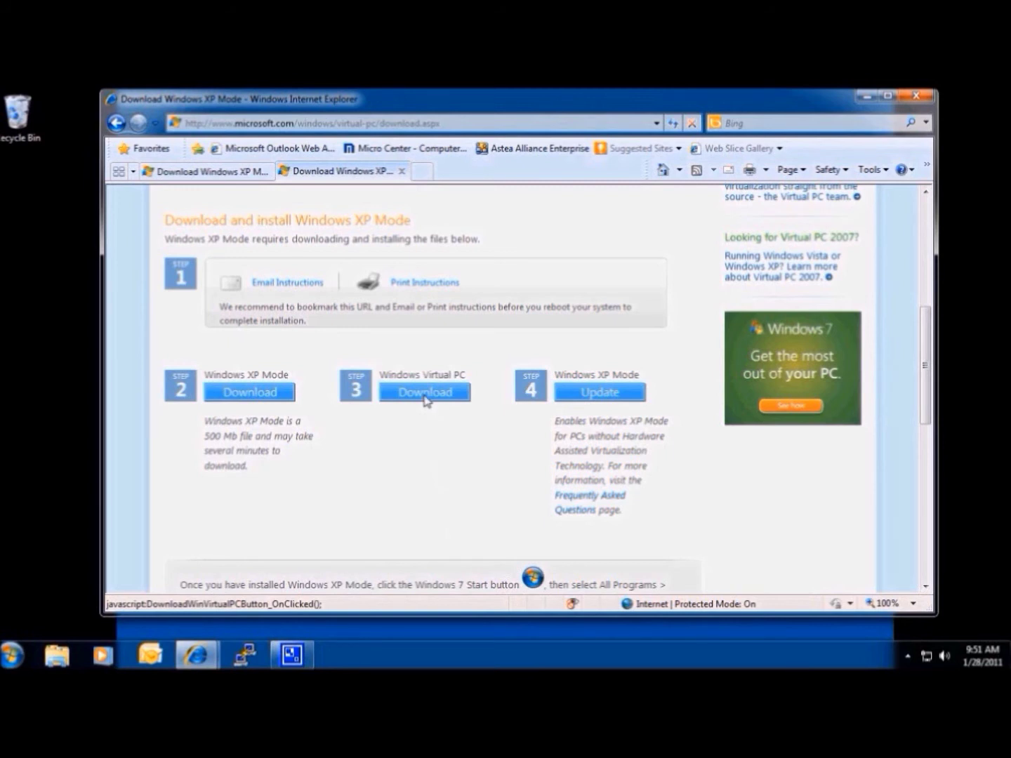
Start the Step 3 Windows Virtual PC download, pass validation, and allow the blocked download
{"action": "left_click", "coordinate": [425, 397]}
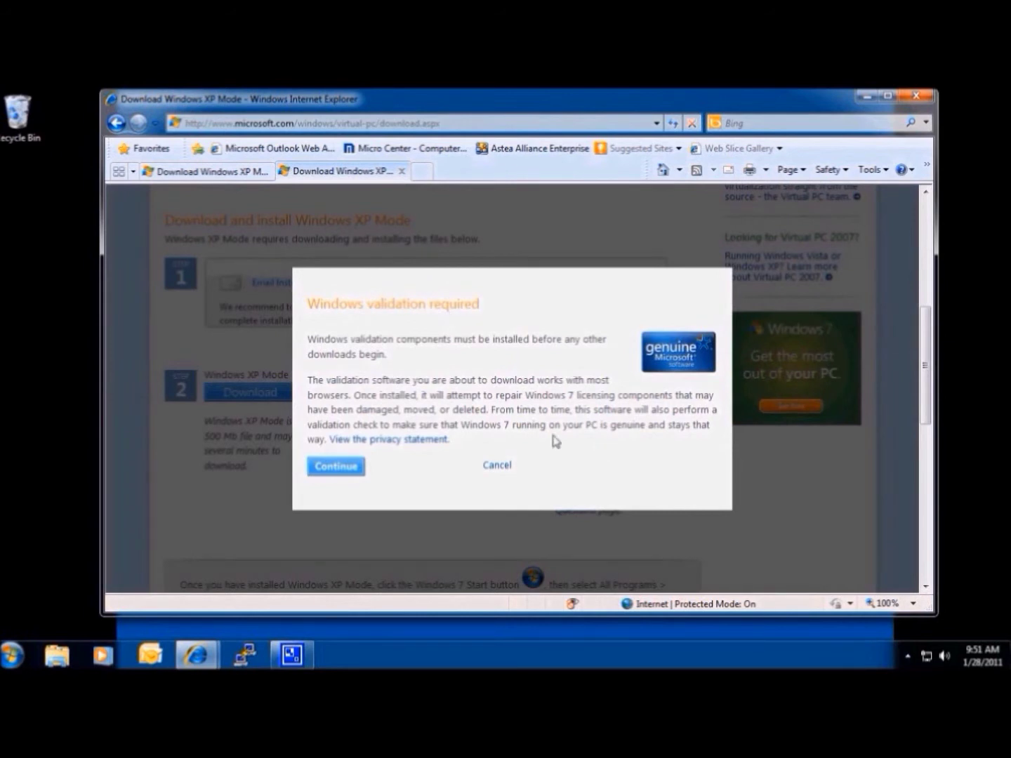
{"action": "left_click", "coordinate": [340, 468]}
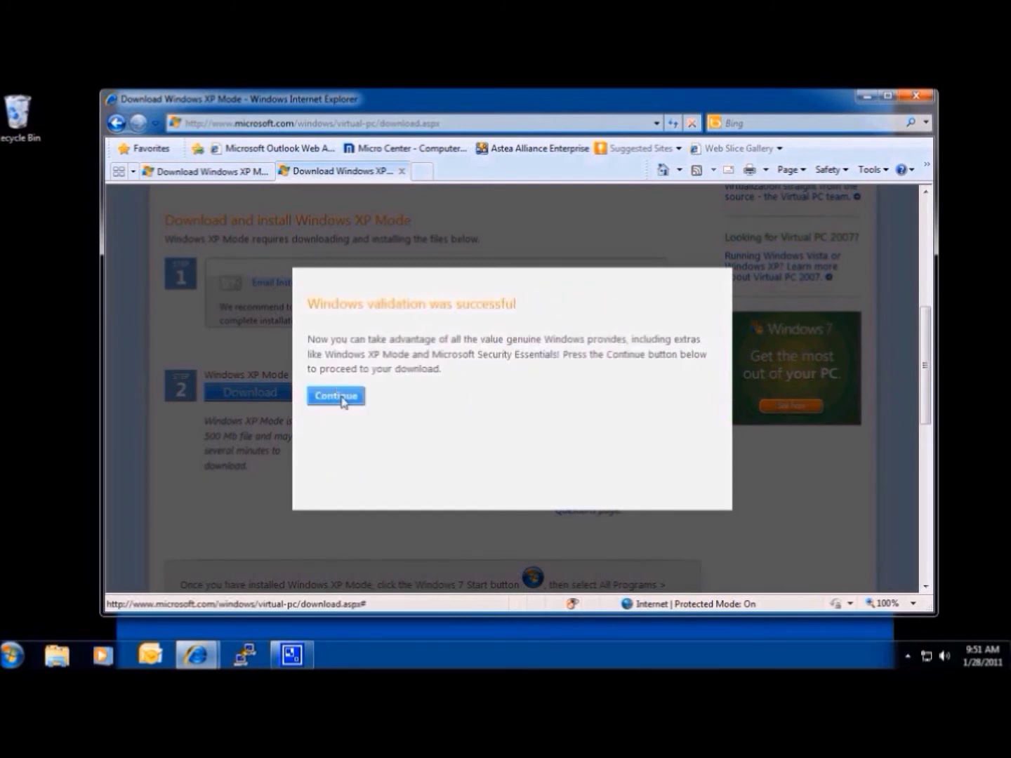
{"action": "left_click", "coordinate": [337, 397]}
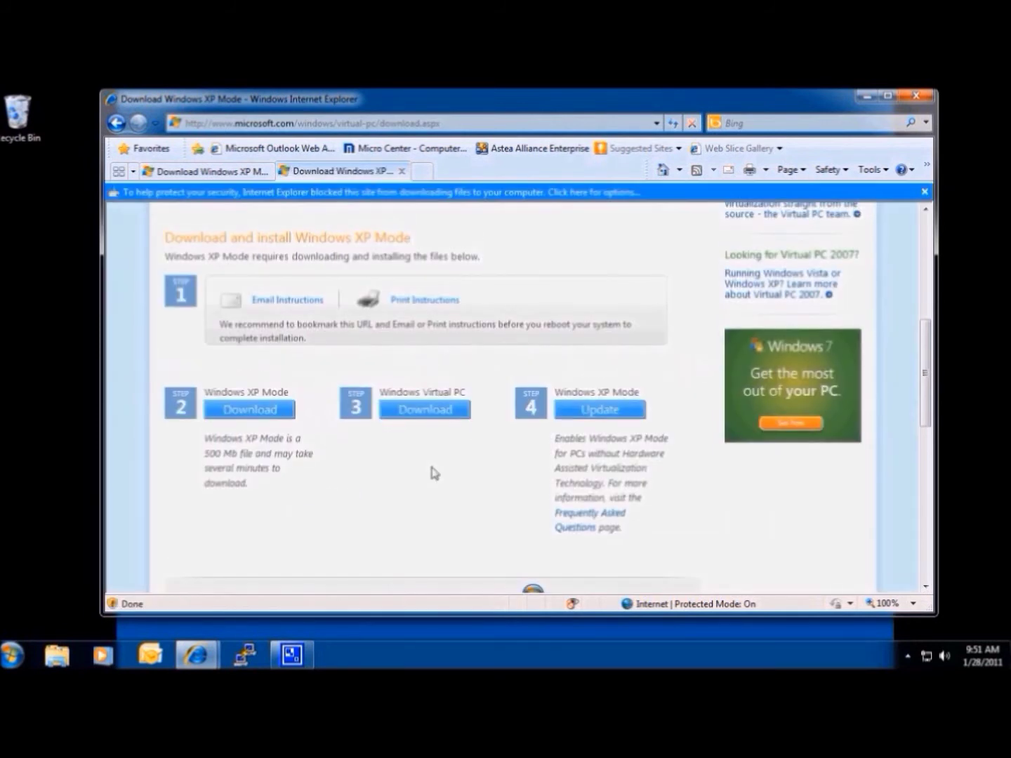
{"action": "left_click", "coordinate": [415, 192]}
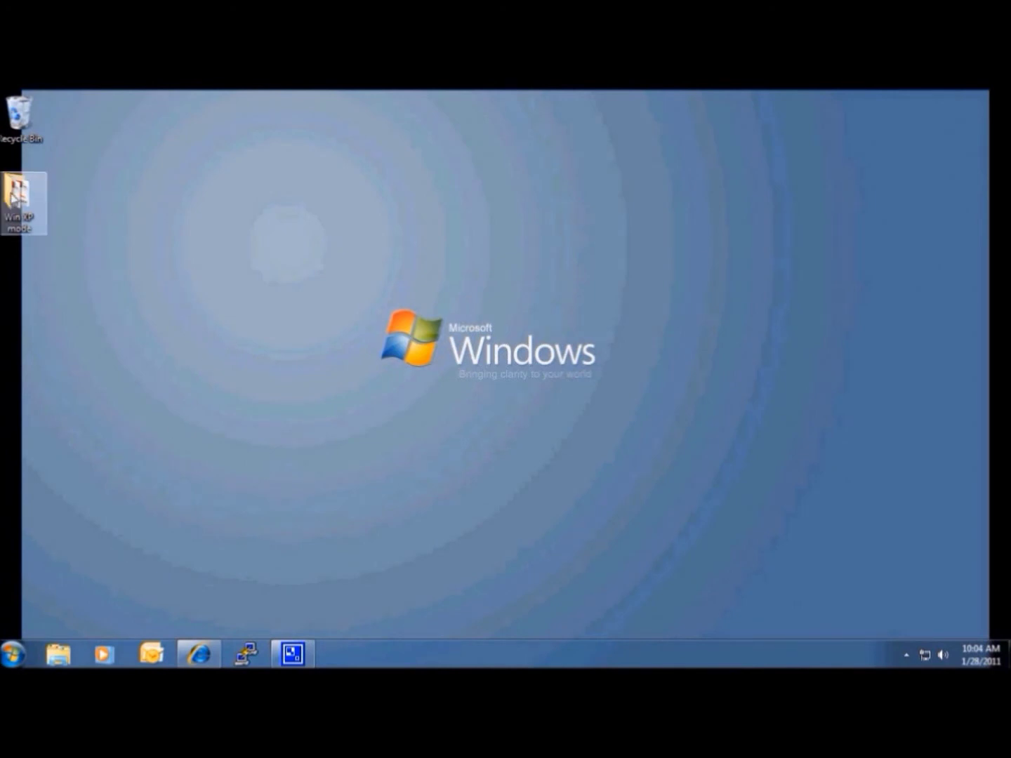
Open the desktop's Win XP mode folder and run the Win7_VPC-x64.msu update package
{"action": "double_click", "coordinate": [12, 197]}
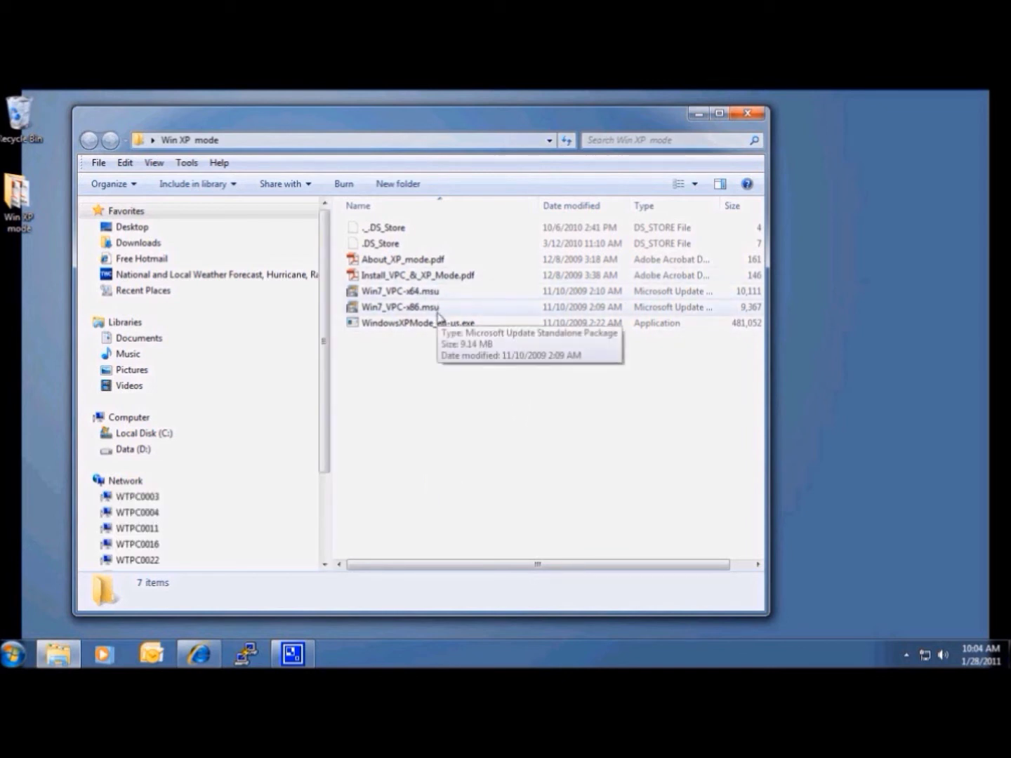
{"action": "mouse_move", "coordinate": [428, 298]}
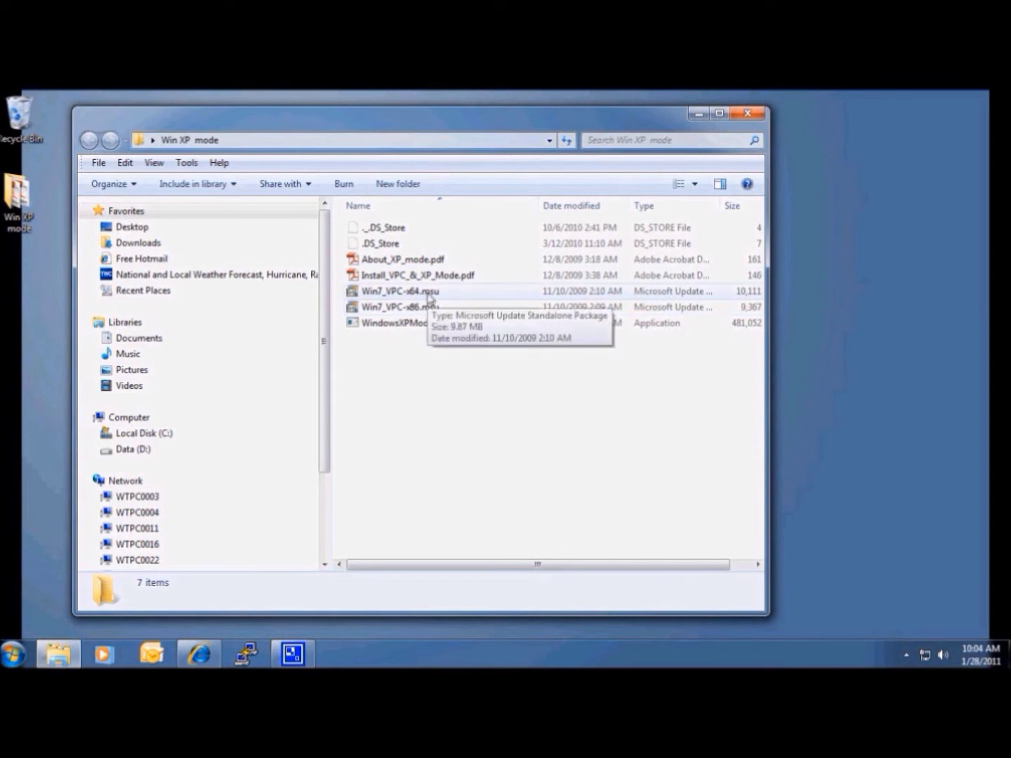
{"action": "double_click", "coordinate": [428, 296]}
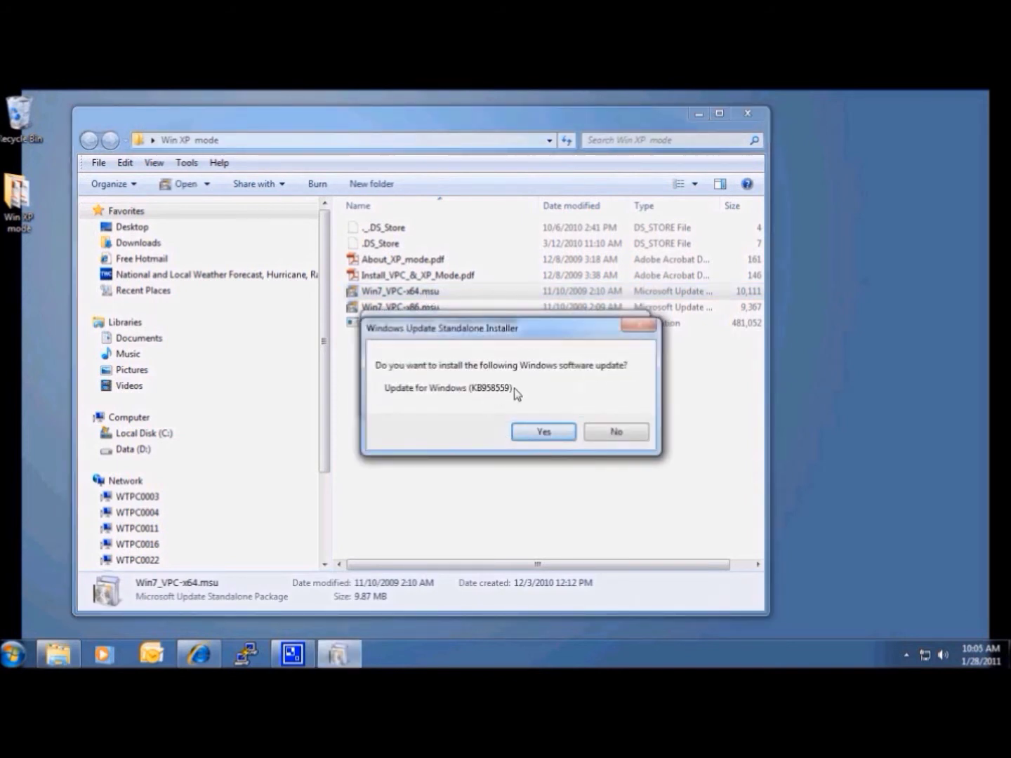
Install update KB958559 after accepting its license, then reopen the Win XP mode folder after restart
{"action": "left_click", "coordinate": [539, 438]}
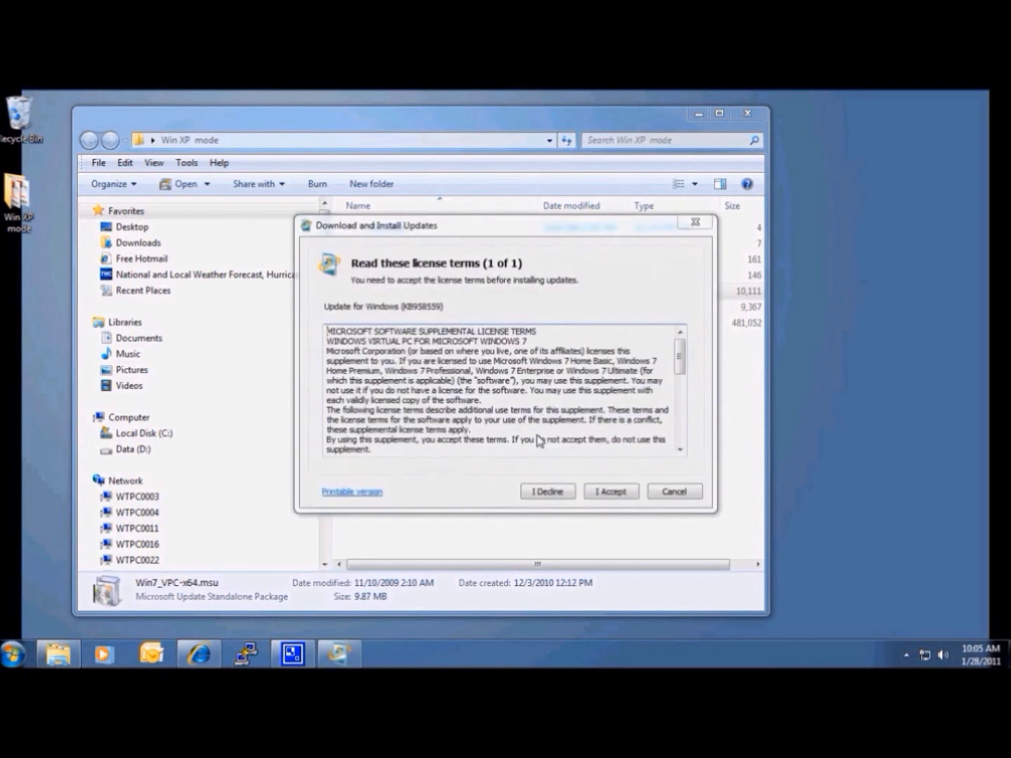
{"action": "left_click", "coordinate": [610, 492]}
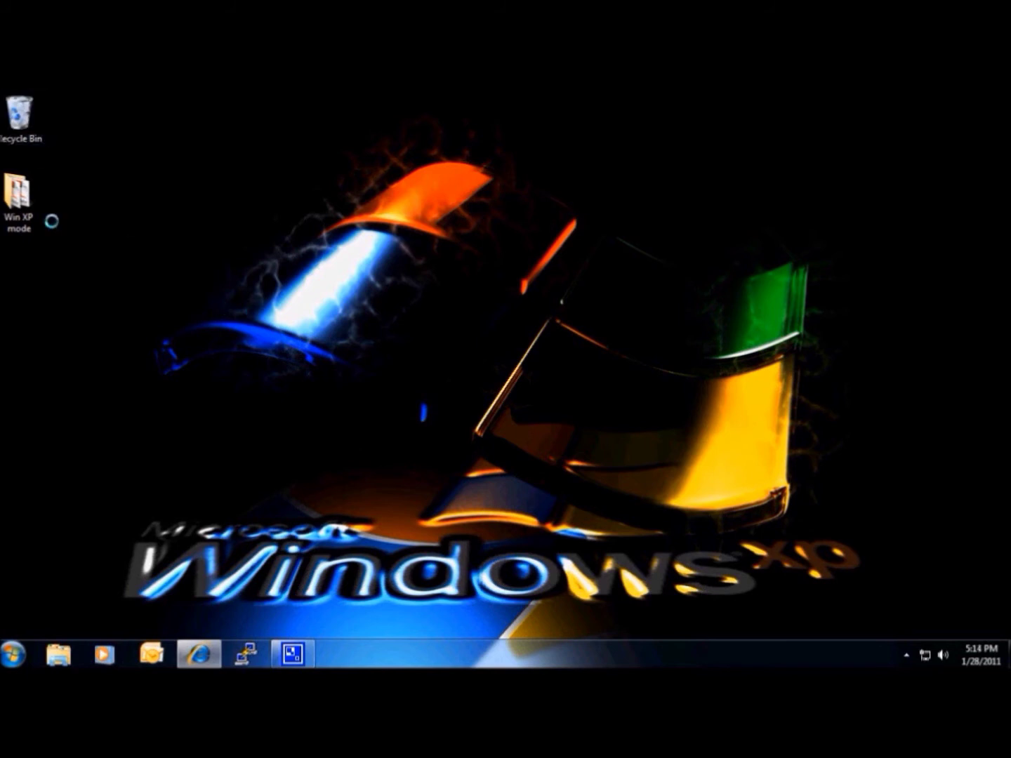
{"action": "double_click", "coordinate": [19, 201]}
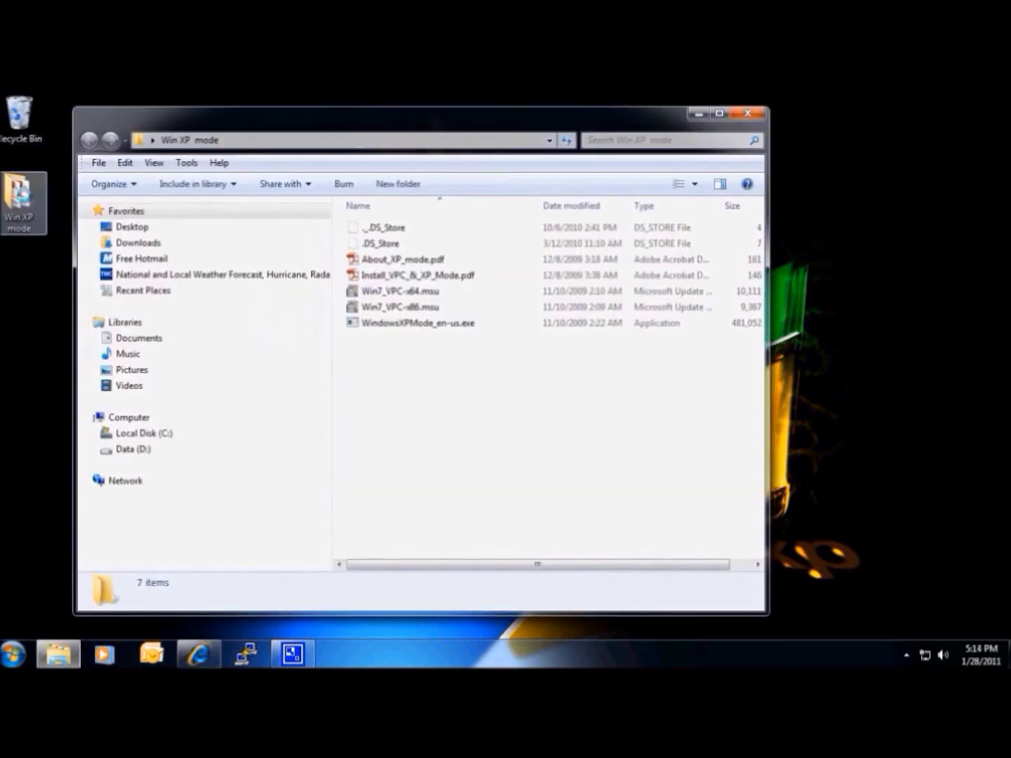
Run WindowsXPMode_en-us.exe and continue setup with the default virtual hard disk location
{"action": "double_click", "coordinate": [414, 325]}
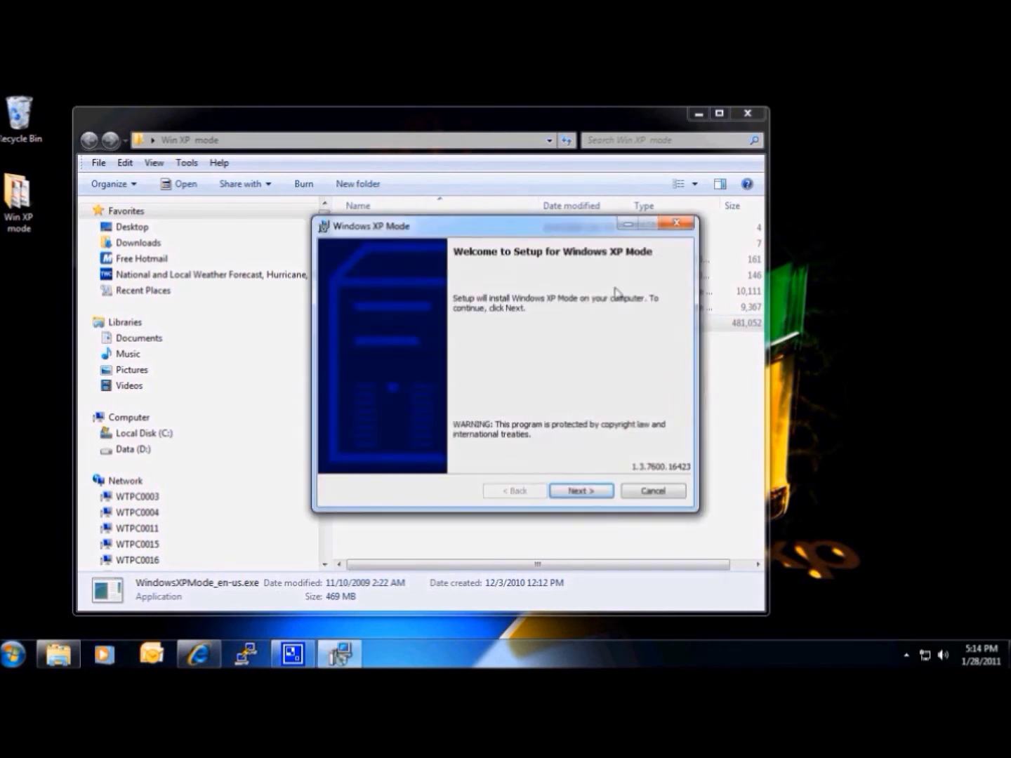
{"action": "left_click", "coordinate": [591, 494]}
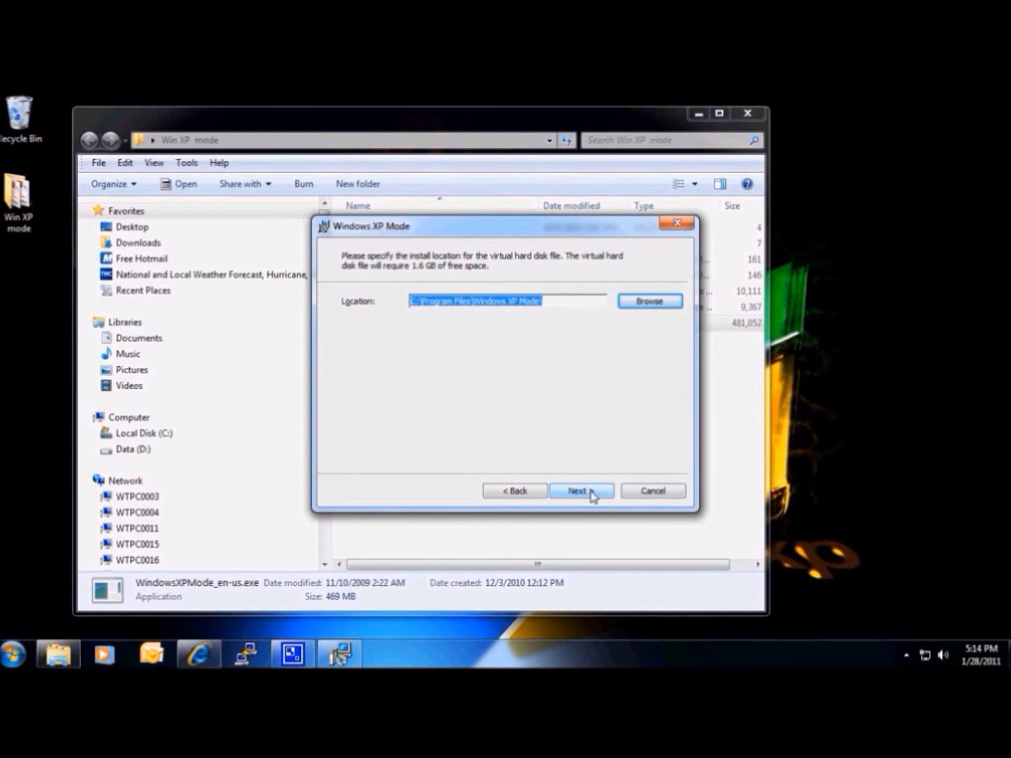
{"action": "left_click", "coordinate": [592, 493]}
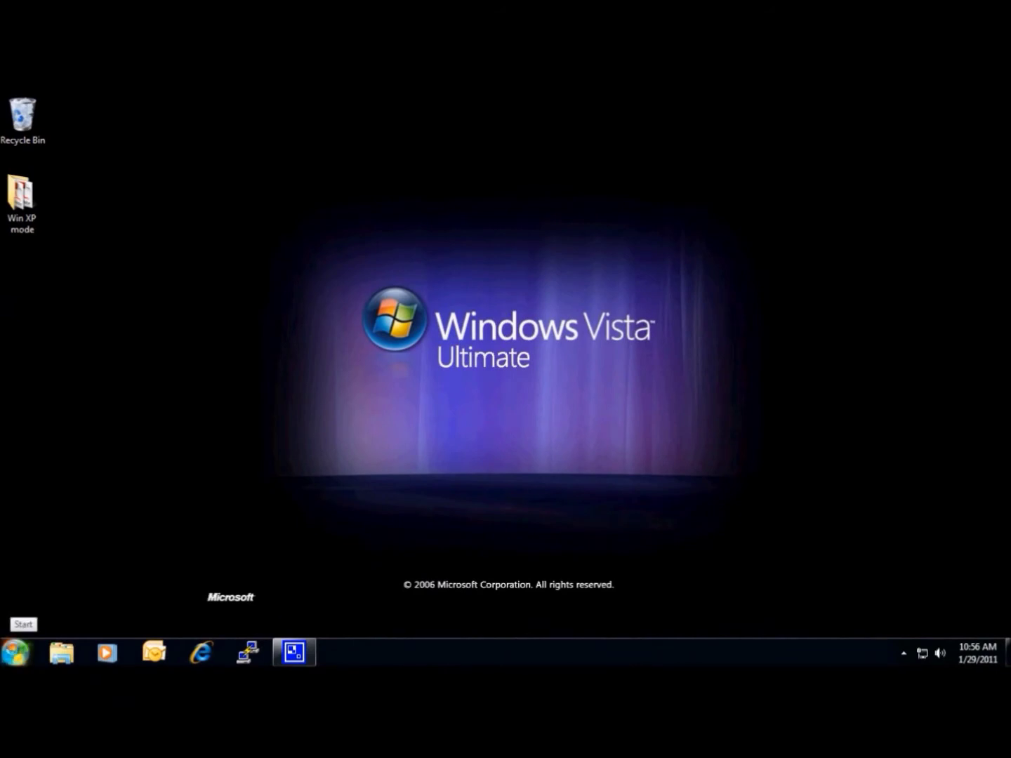
Launch Windows XP Mode from the Windows Virtual PC folder and show it in a window
{"action": "left_click", "coordinate": [16, 652]}
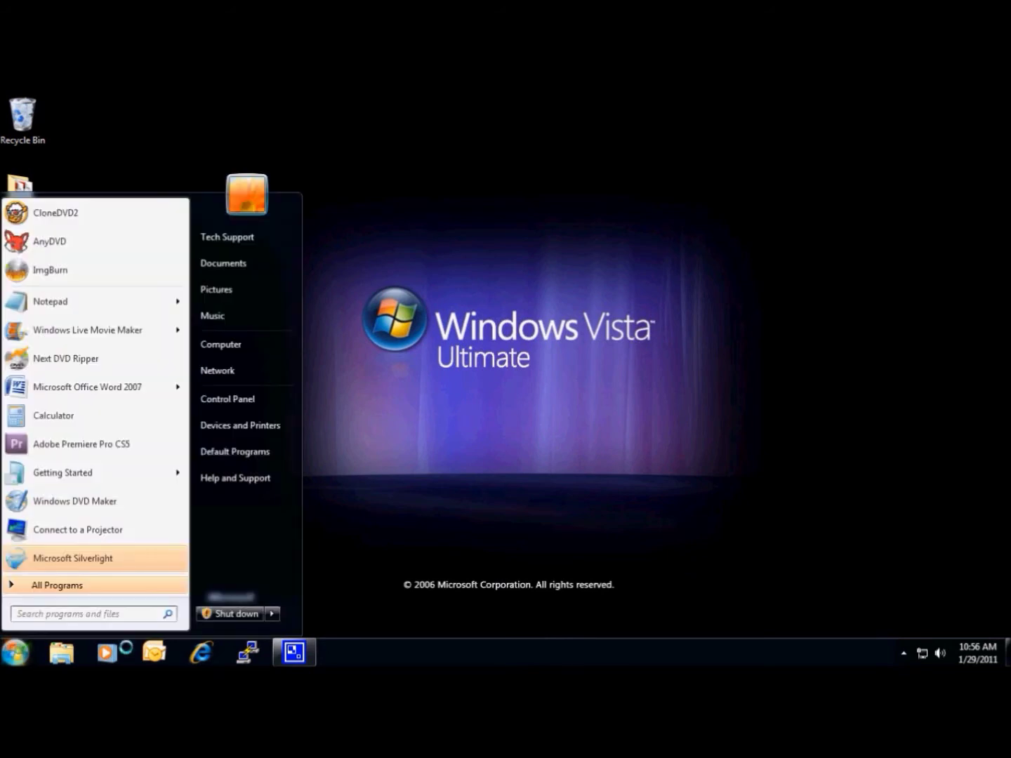
{"action": "left_click", "coordinate": [88, 585]}
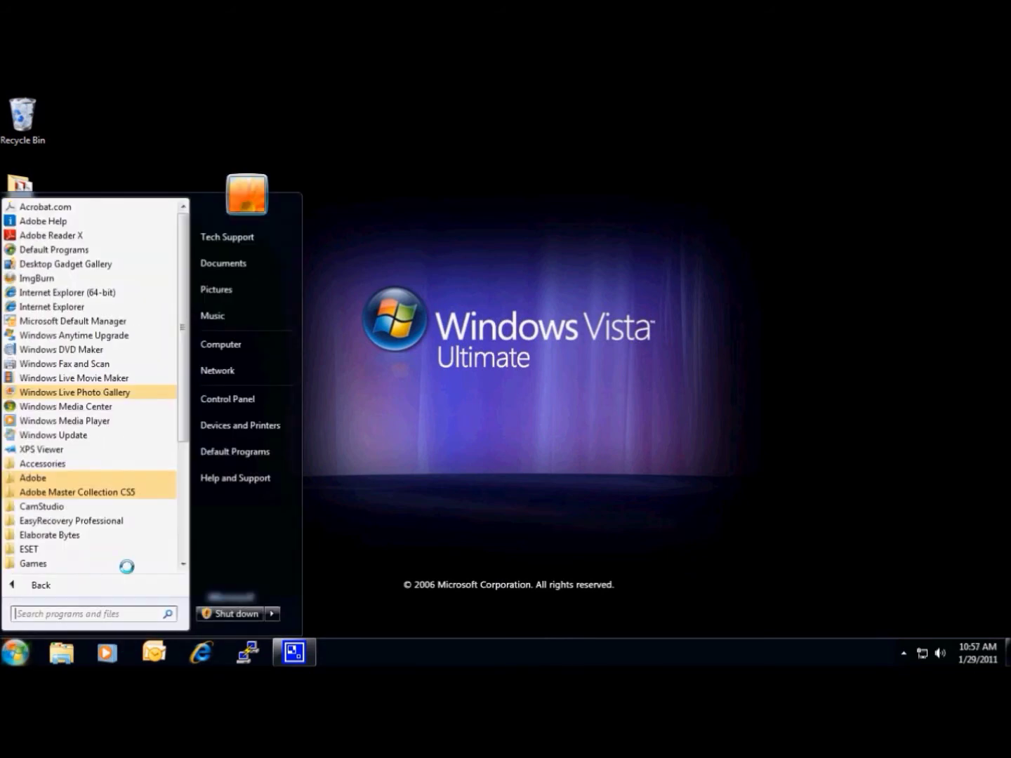
{"action": "scroll", "coordinate": [126, 564], "scroll_direction": "down", "scroll_amount": 4}
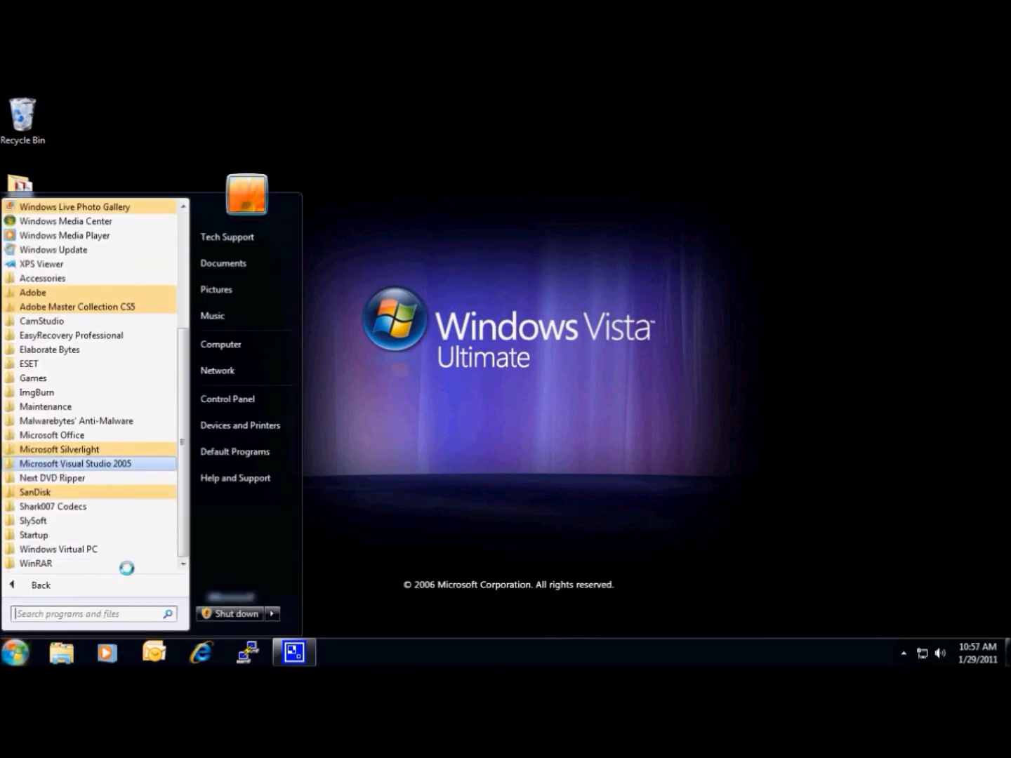
{"action": "left_click", "coordinate": [80, 549]}
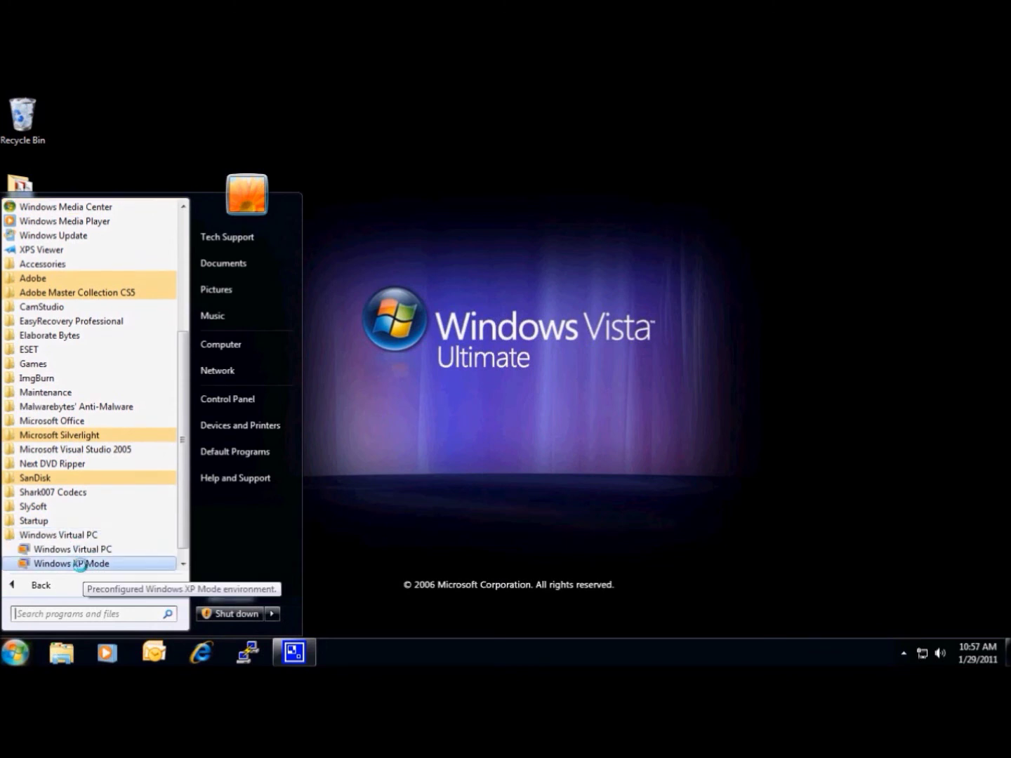
{"action": "left_click", "coordinate": [79, 564]}
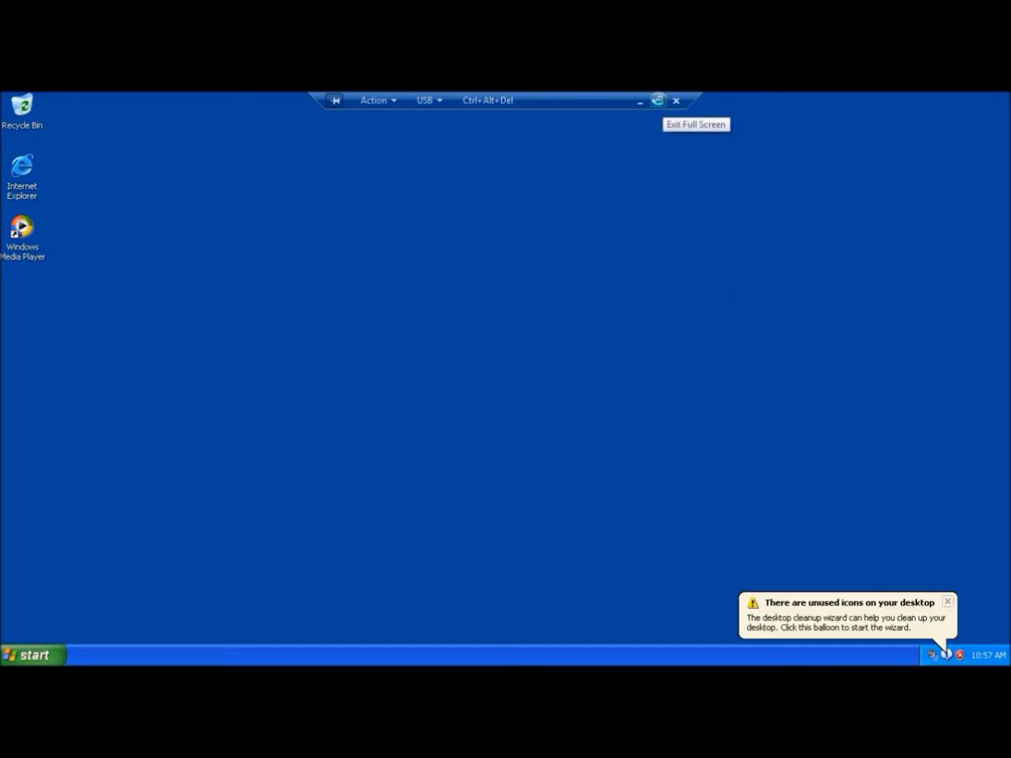
{"action": "left_click", "coordinate": [658, 100]}
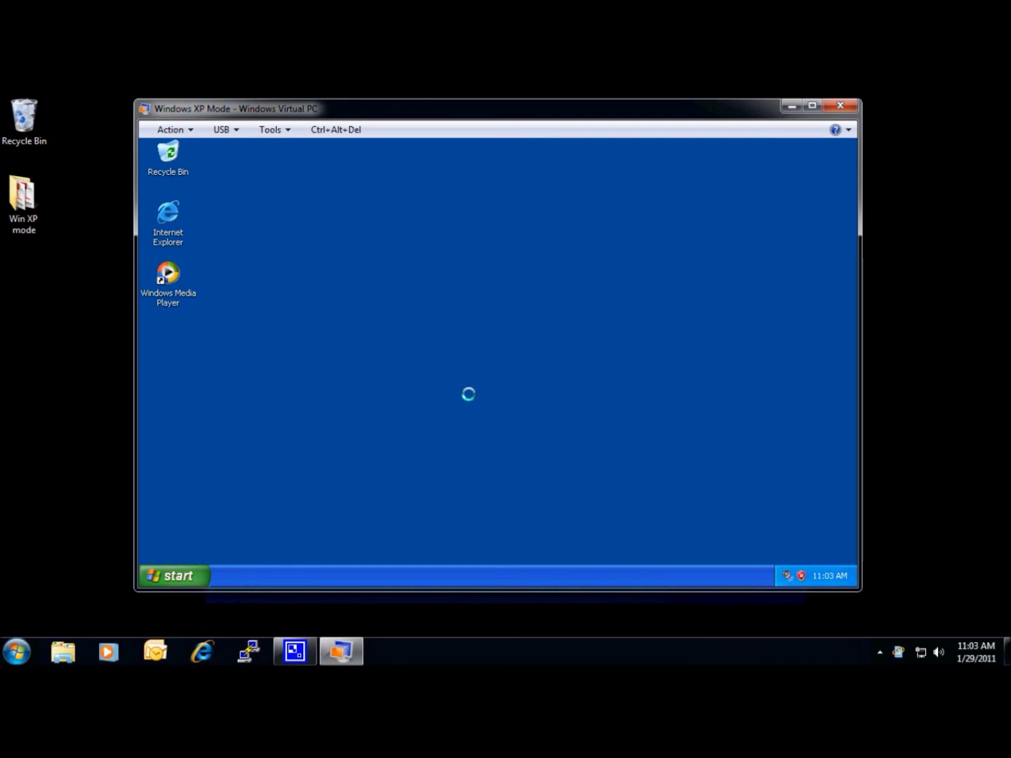
Explore the ESET NOD32 CD (D:) from XP's My Computer and run its AUTORUN
{"action": "left_click", "coordinate": [182, 576]}
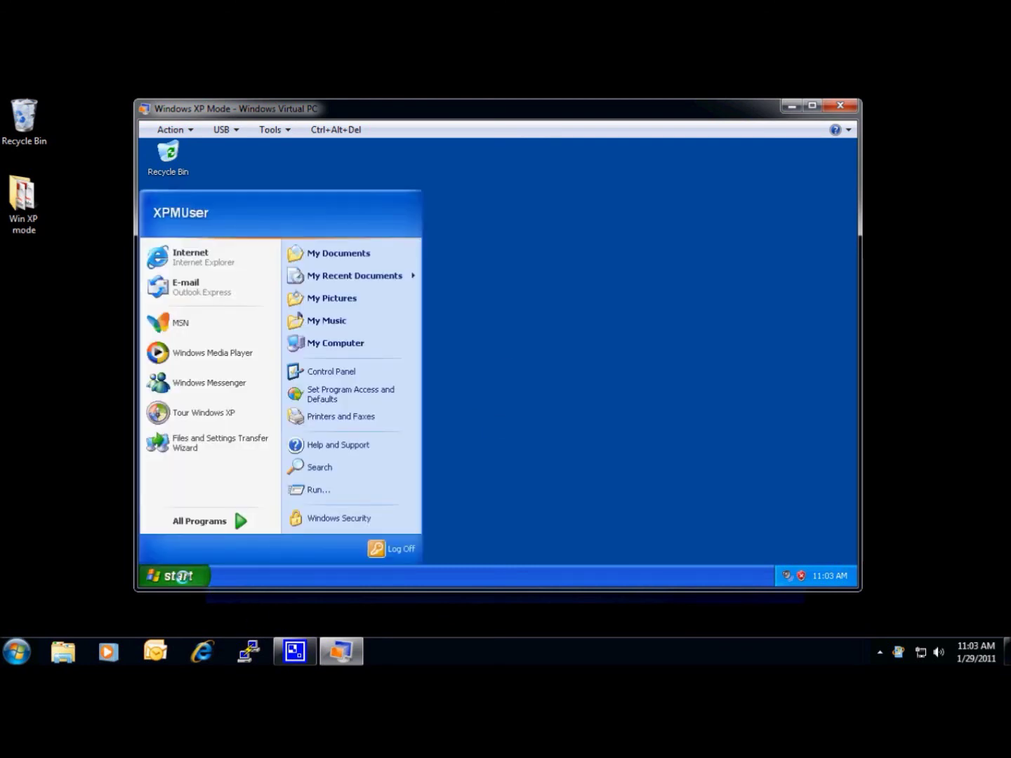
{"action": "left_click", "coordinate": [363, 344]}
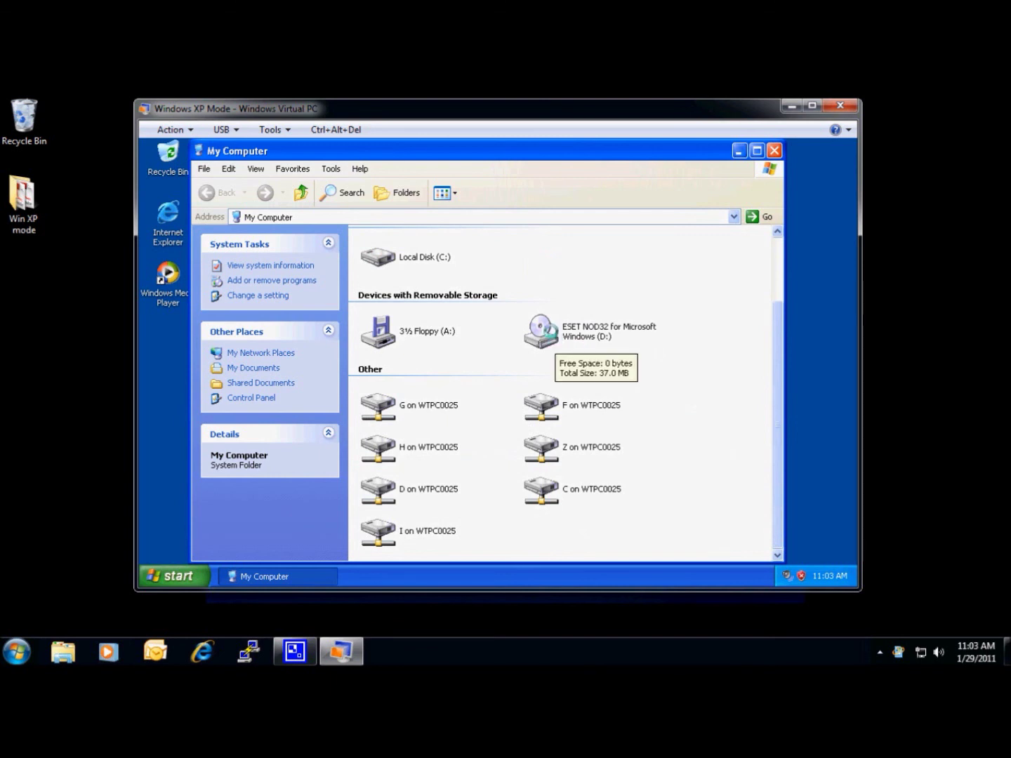
{"action": "left_click", "coordinate": [551, 337]}
{"action": "right_click", "coordinate": [551, 332]}
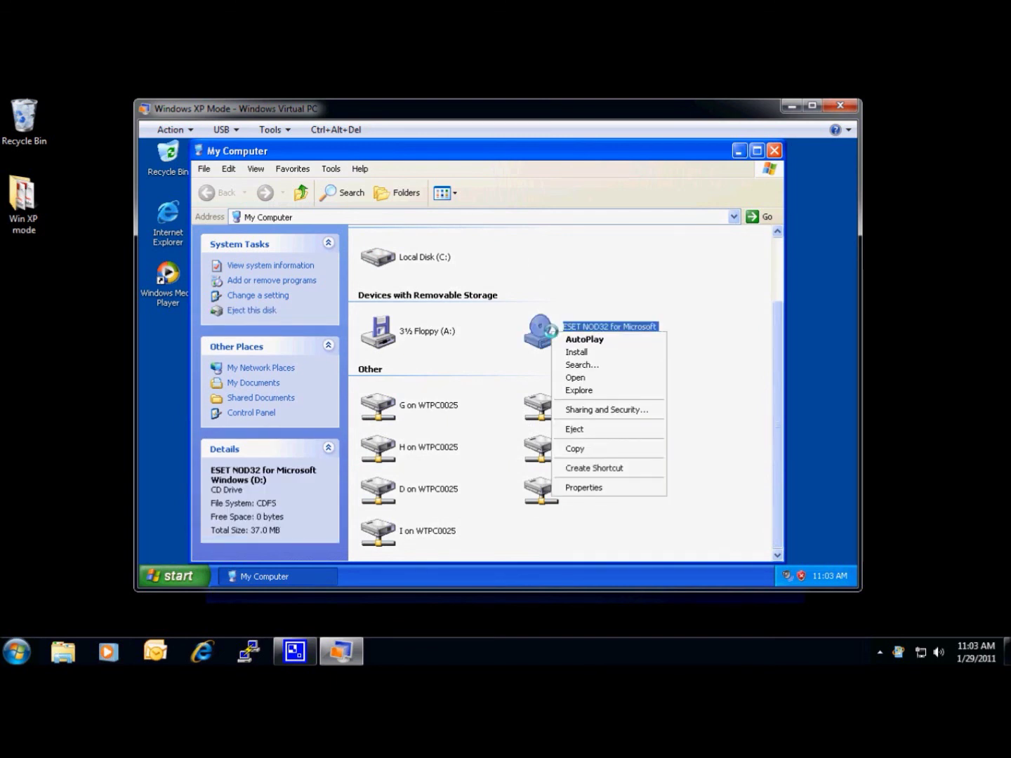
{"action": "left_click", "coordinate": [586, 389]}
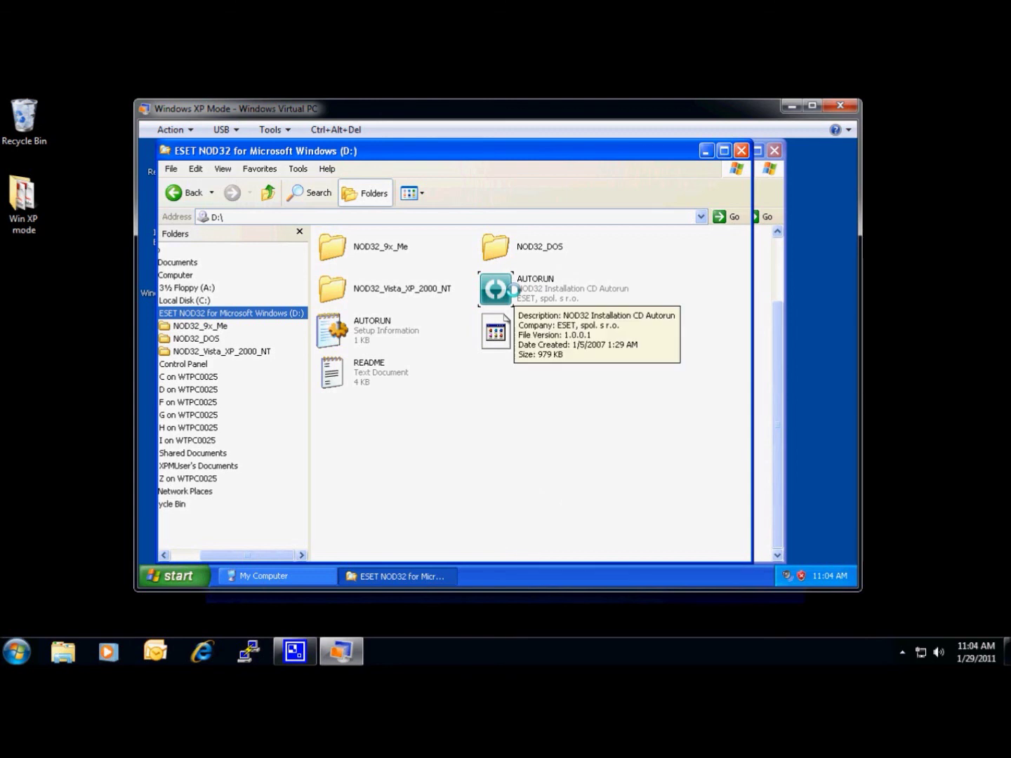
{"action": "left_click", "coordinate": [513, 289]}
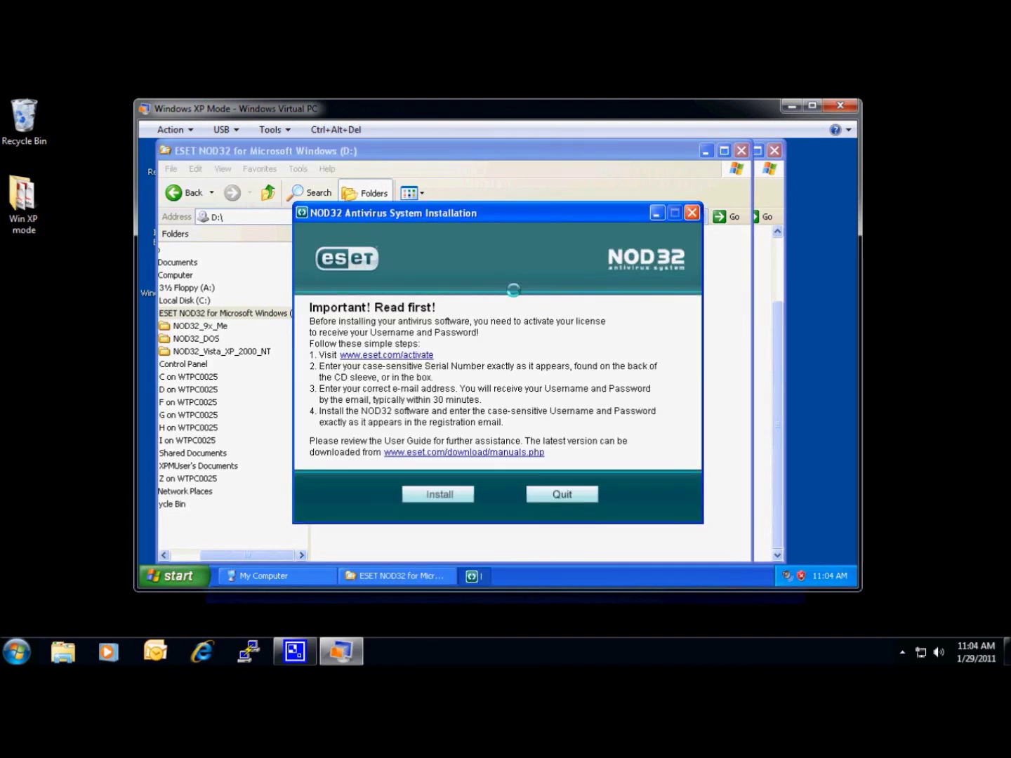